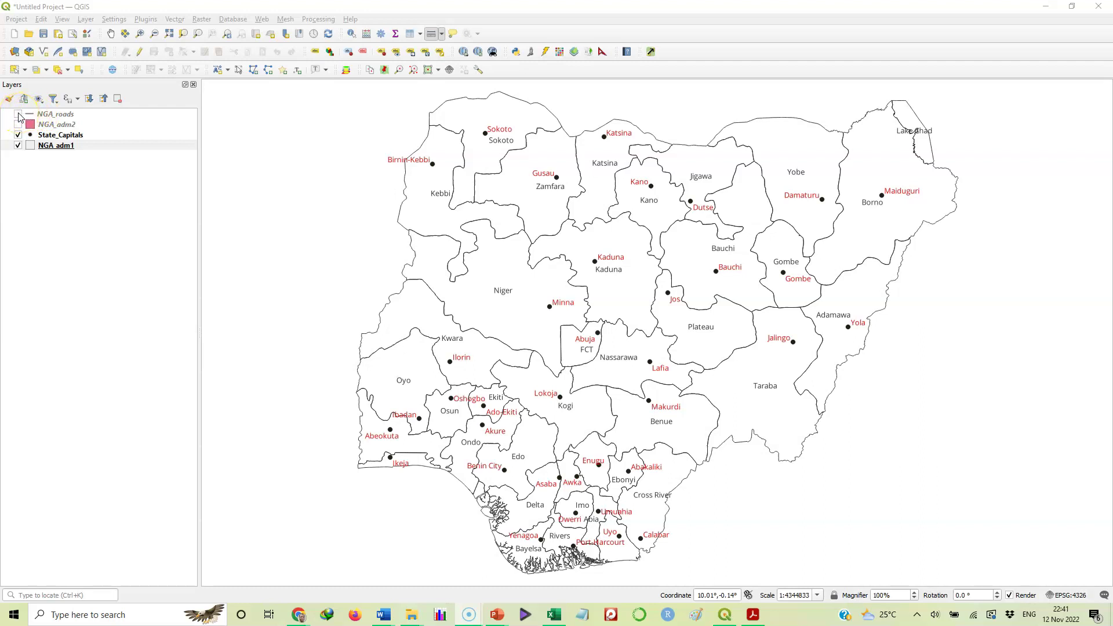
Step: Switch on the NGA_roads layer so the red road network overlays the states map
mouse_move(19, 118)
mouse_down()
mouse_move(57, 119)
mouse_move(19, 117)
mouse_up()
drag(19, 117, 19, 117)
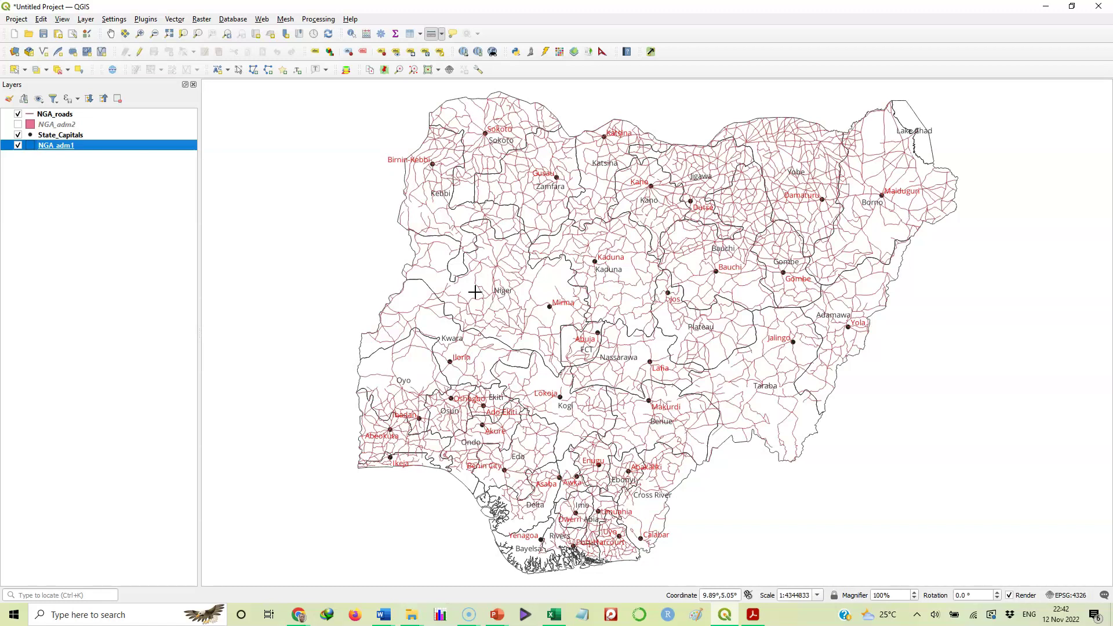
click(461, 347)
Step: Use Zoom In to draw a rectangle over southwest Nigeria, from Kwara and Oyo down to Lagos
click(139, 33)
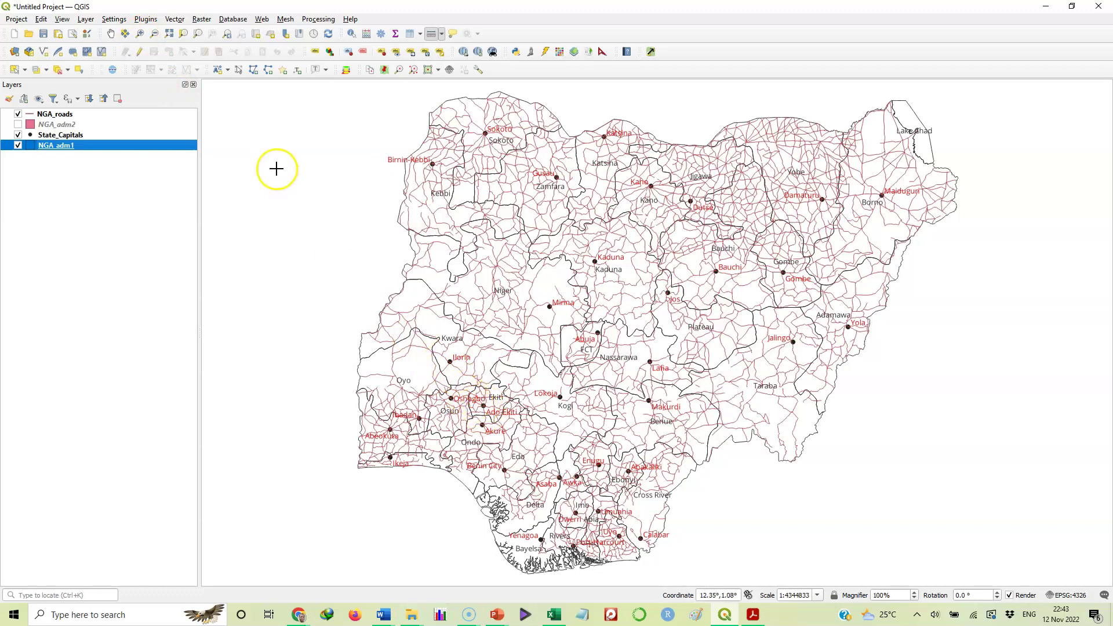
click(140, 35)
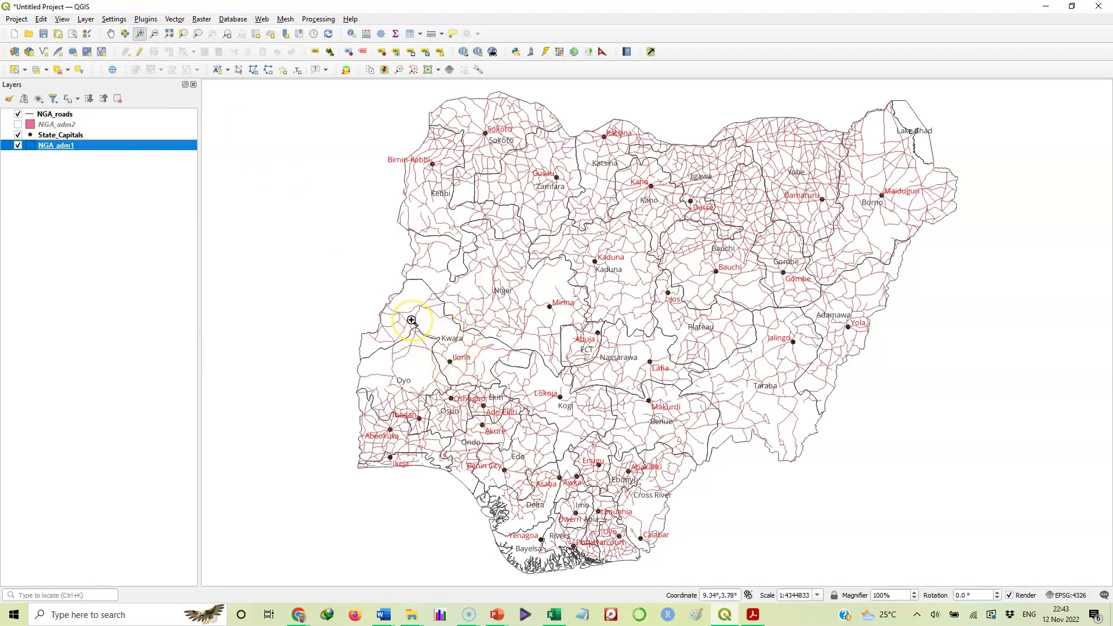
drag(411, 320, 550, 494)
drag(630, 400, 676, 334)
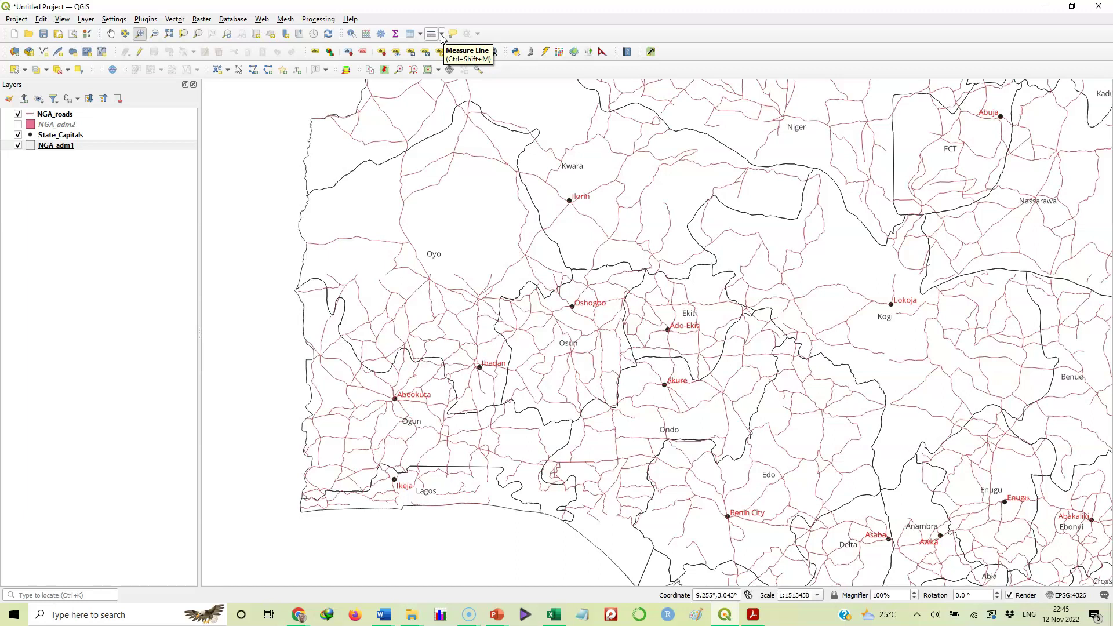
Step: Start Measure Line from the Measure dropdown, opening a measuring window reading 0 m
click(441, 36)
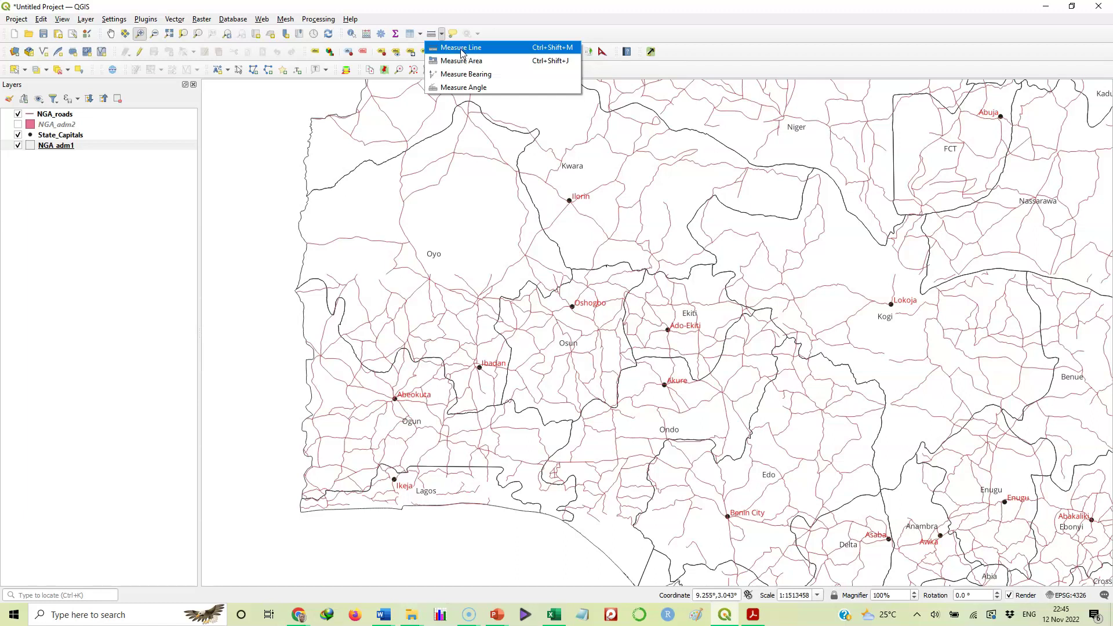
click(462, 49)
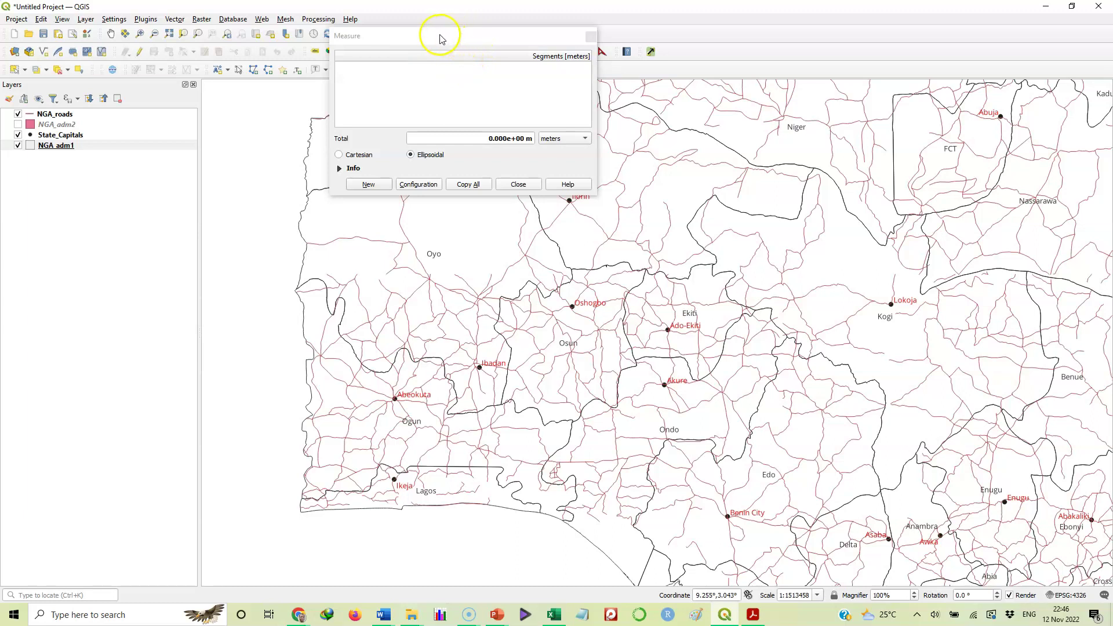
Step: Drag the Measure window over to the left side of the screen, off the map
click(394, 38)
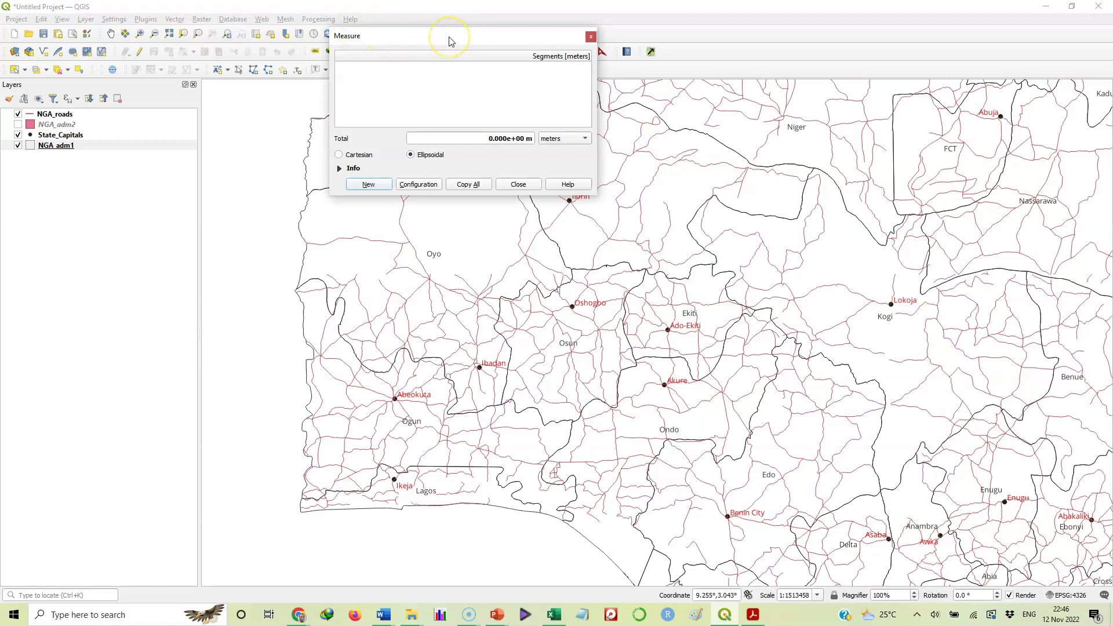
drag(450, 38, 136, 207)
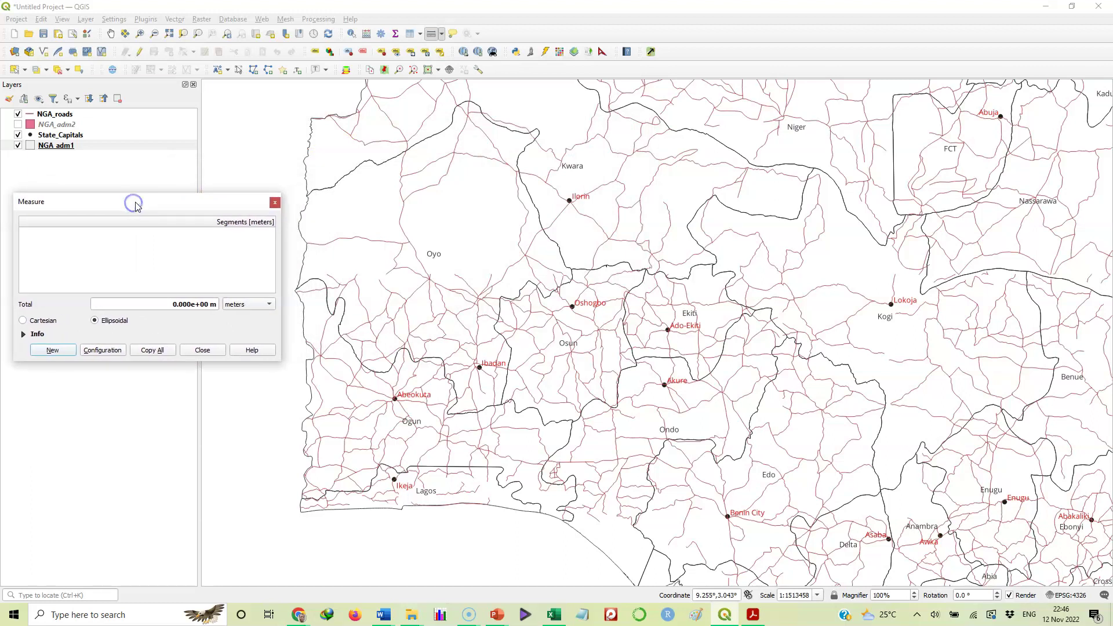
Step: Switch the Measure window's units from meters to kilometers
click(270, 307)
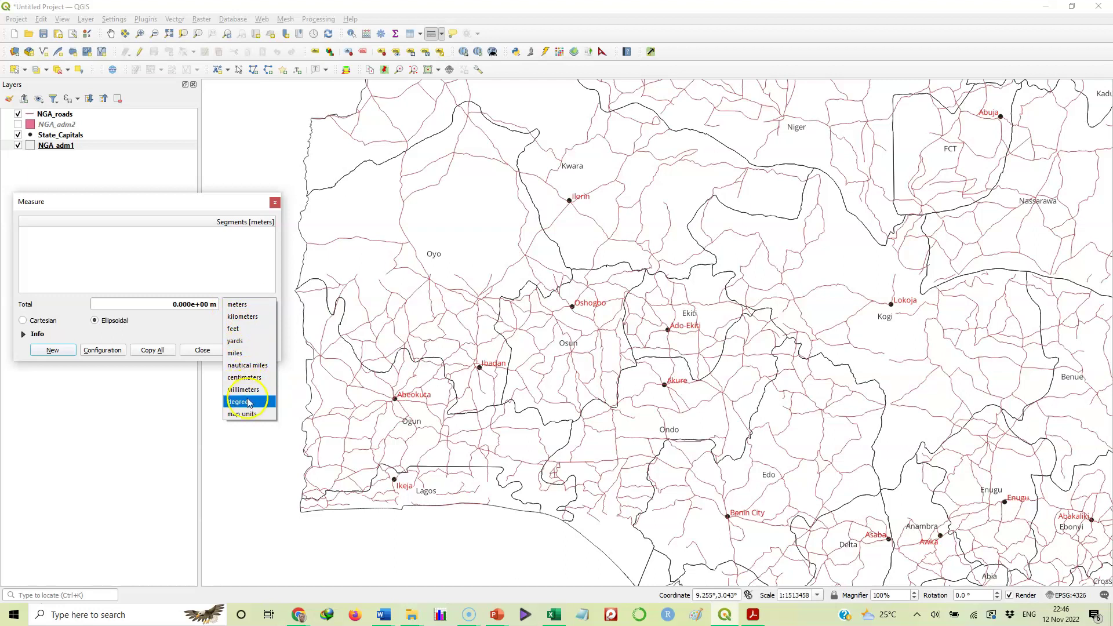
click(243, 318)
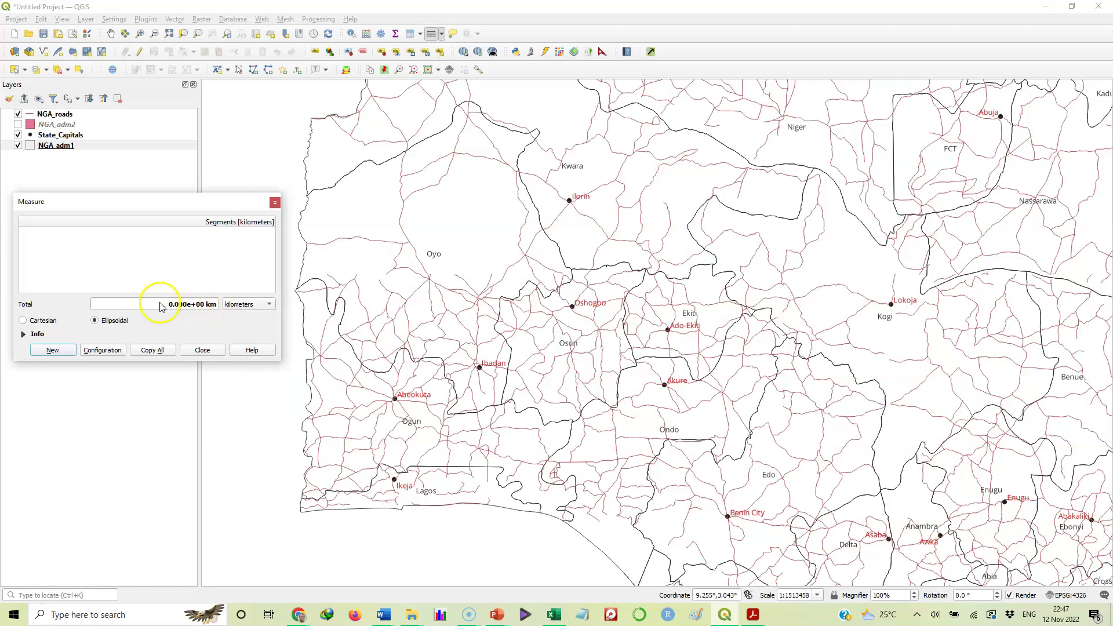
mouse_move(183, 306)
Step: Place measuring points along the road from Ado-Ekiti south to Akure, totalling about 44.9 km
click(668, 329)
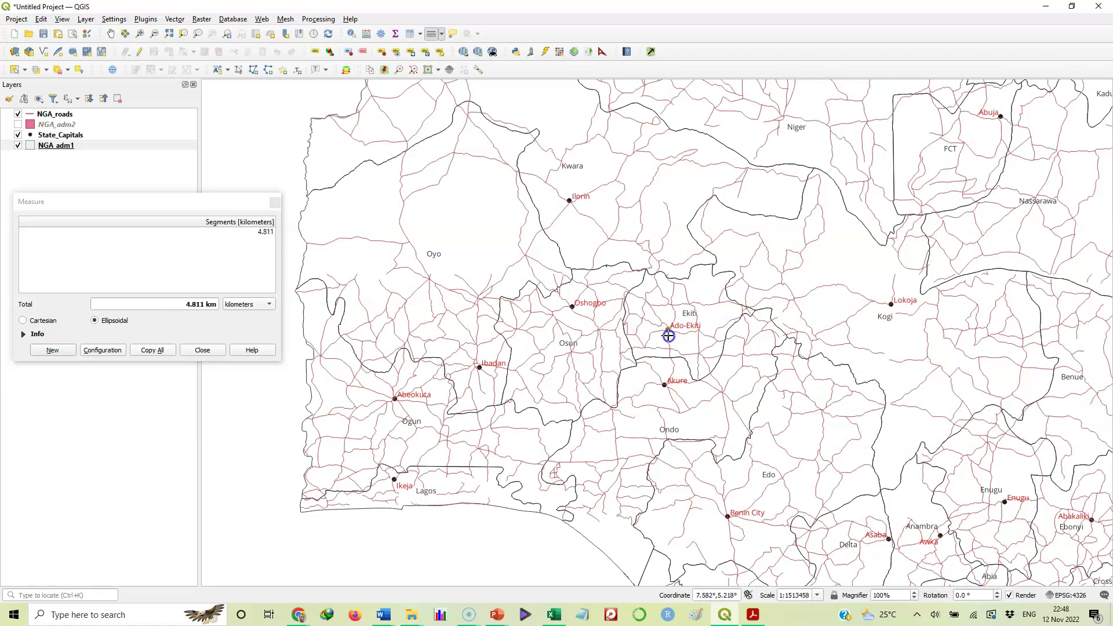
click(668, 335)
click(670, 342)
click(669, 346)
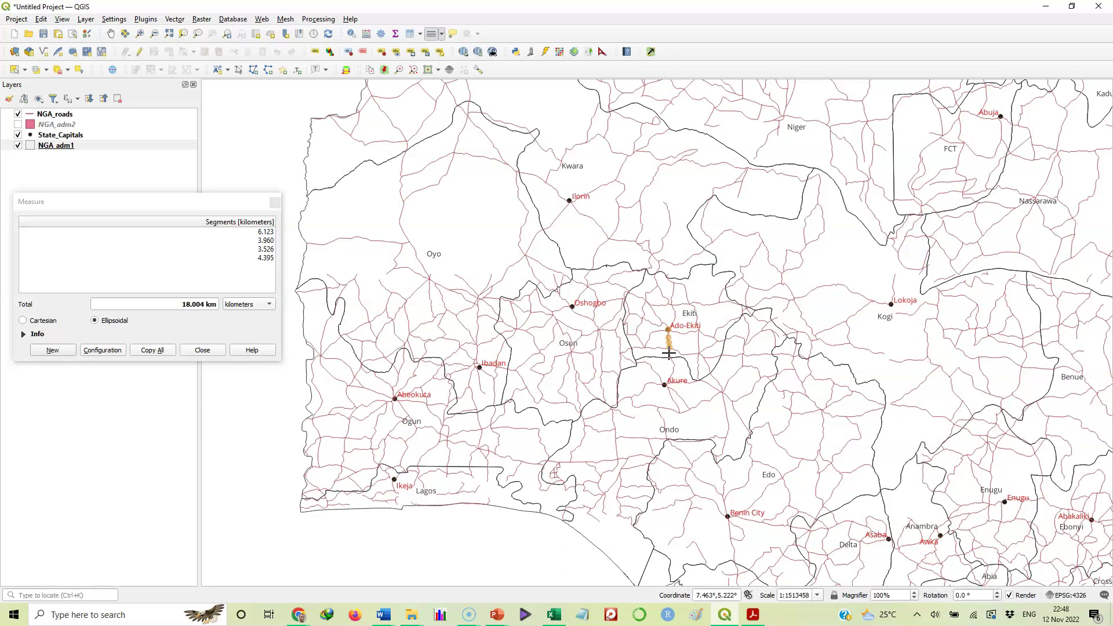
click(669, 353)
click(671, 360)
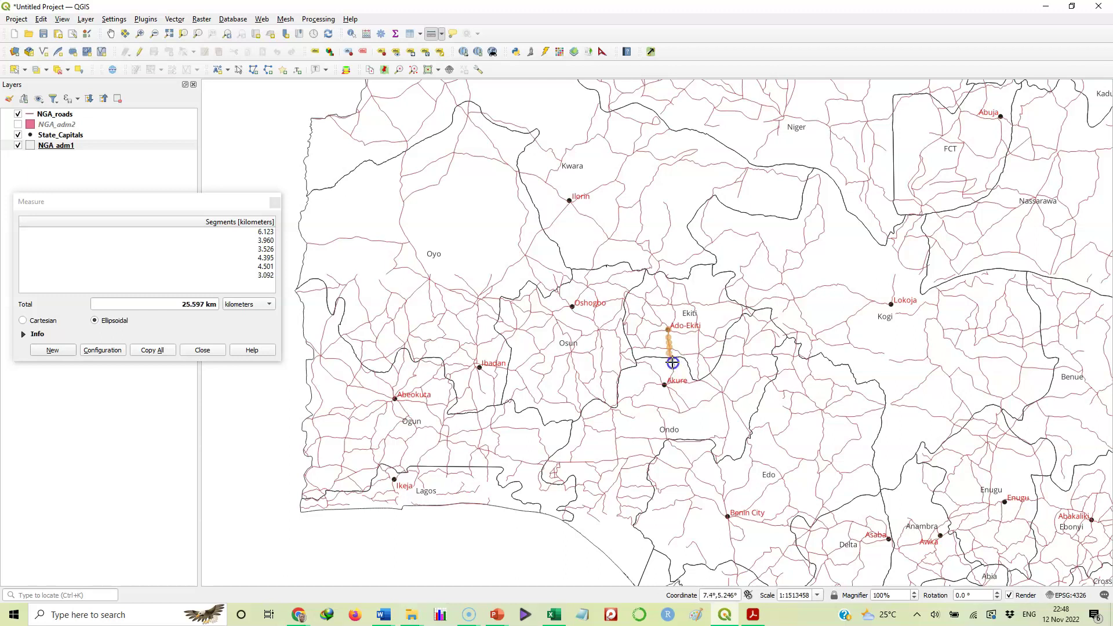
click(674, 362)
click(673, 368)
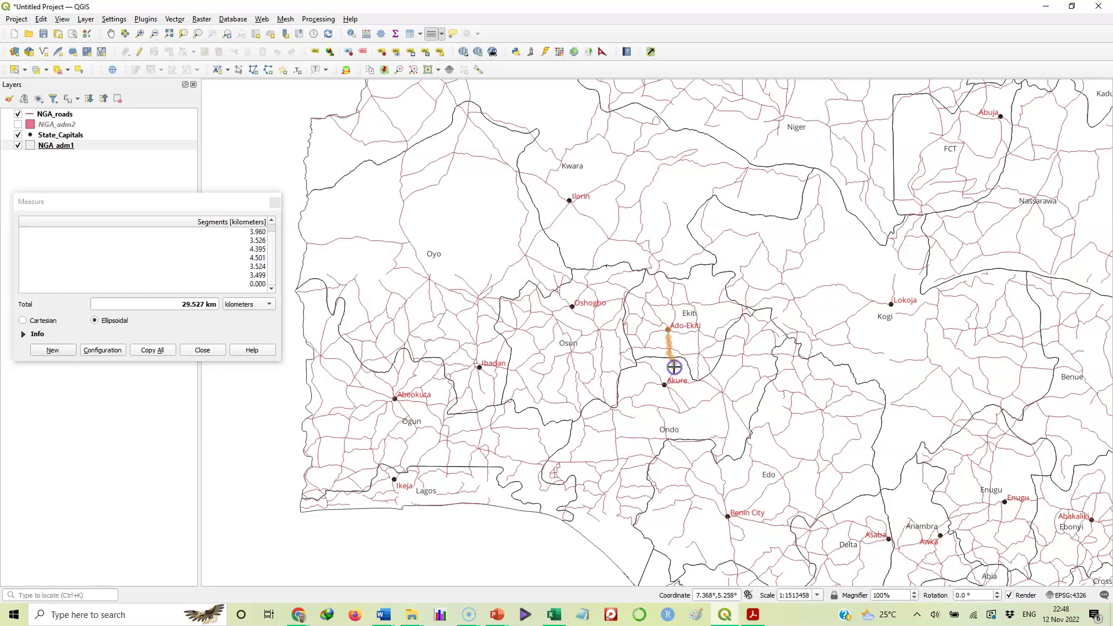
click(672, 372)
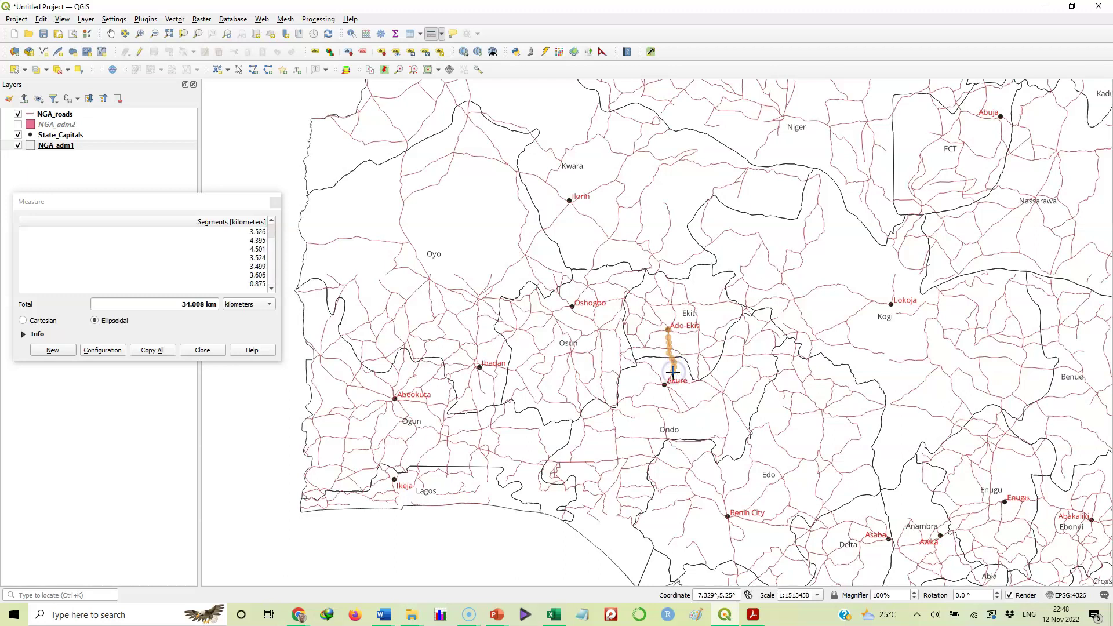
click(670, 375)
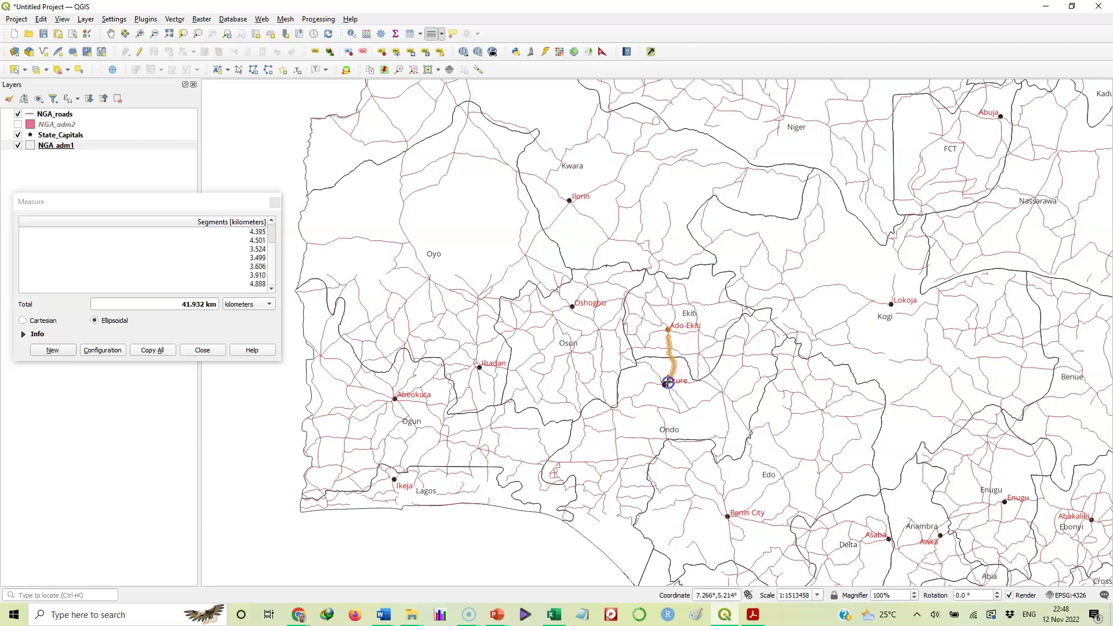
click(666, 382)
click(666, 384)
Step: Clear the Ado-Ekiti–Akure measurement and pan the map to central Nigeria around Abuja and the FCT
click(196, 348)
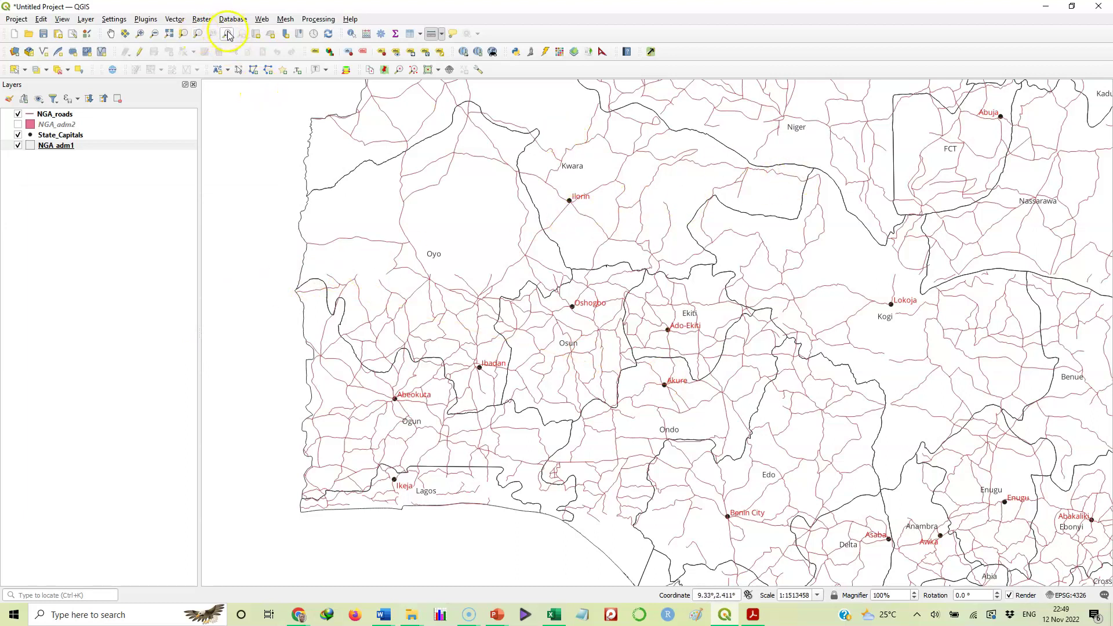
click(110, 33)
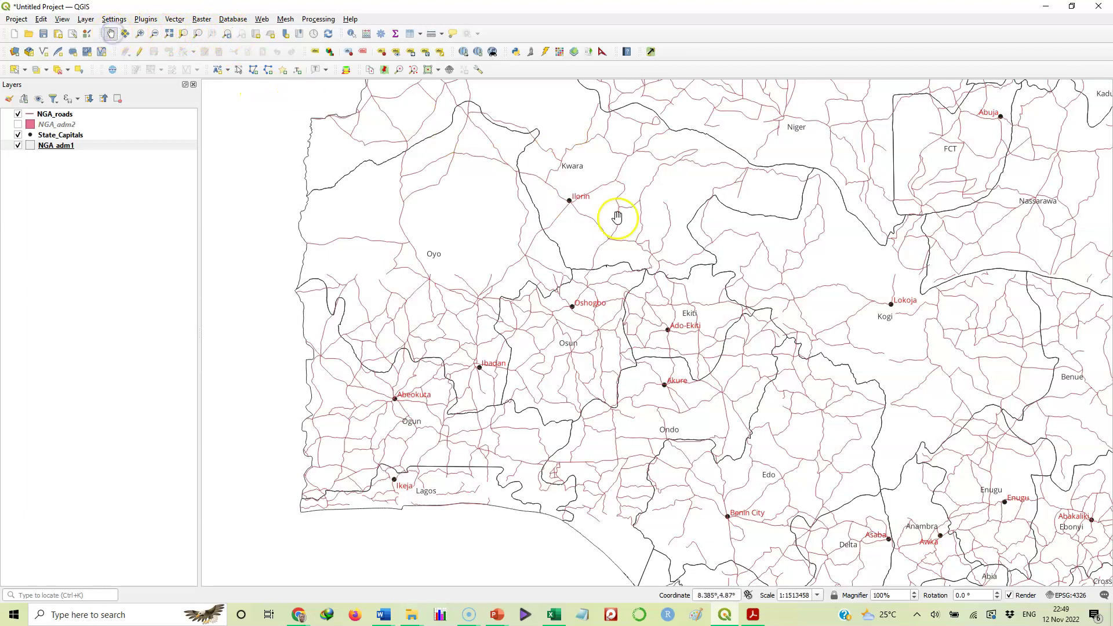
drag(621, 217, 186, 395)
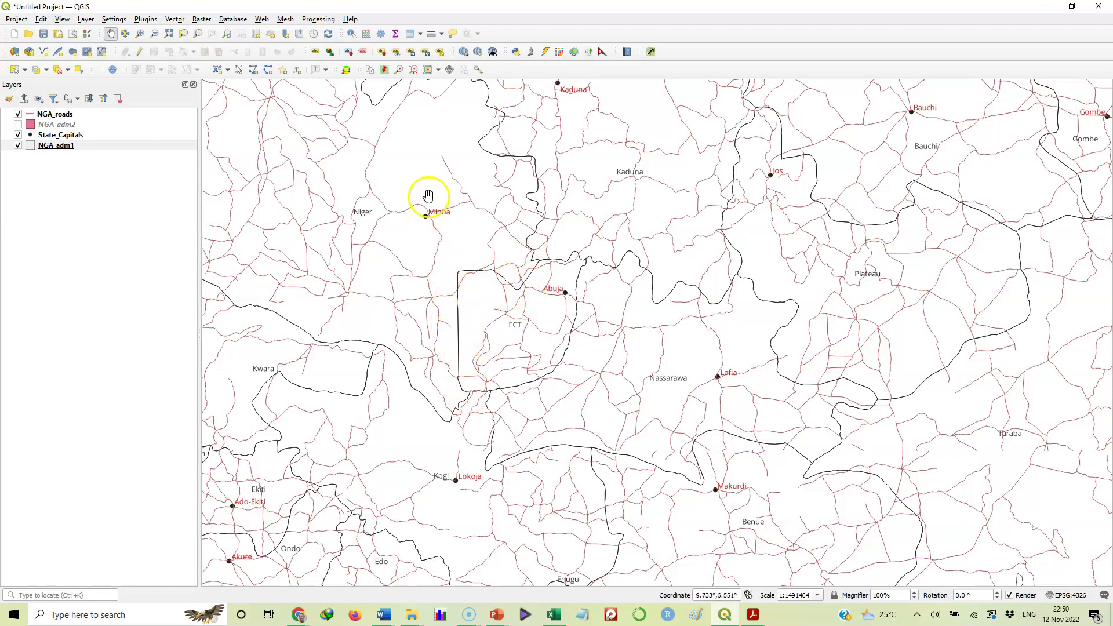
click(443, 34)
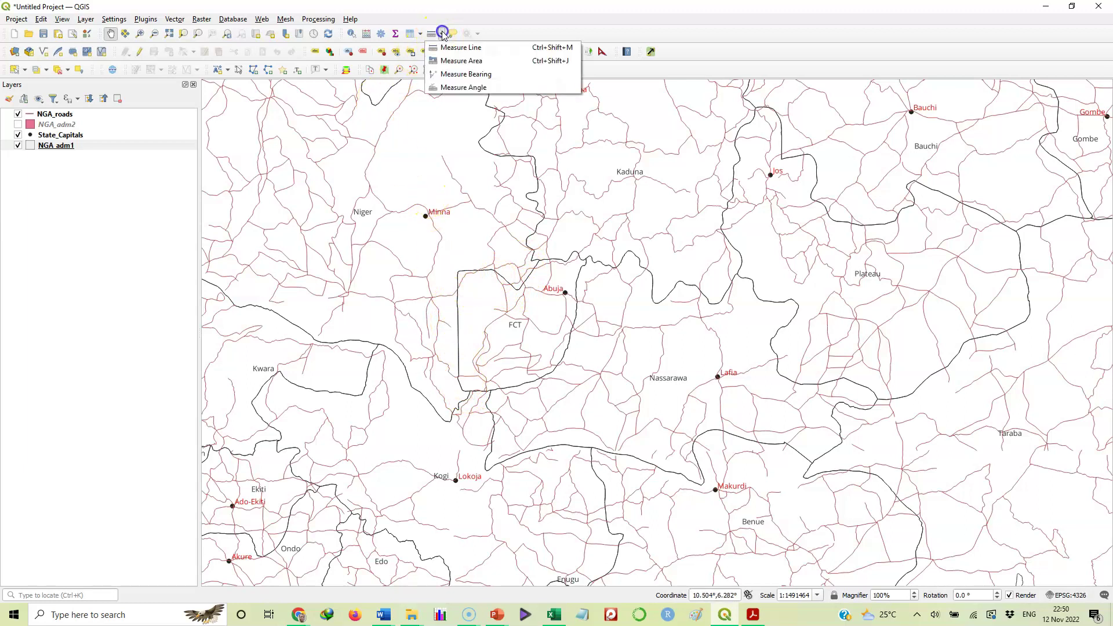
Step: Choose Measure Area, opening an area measuring window reading 0 m²
click(455, 62)
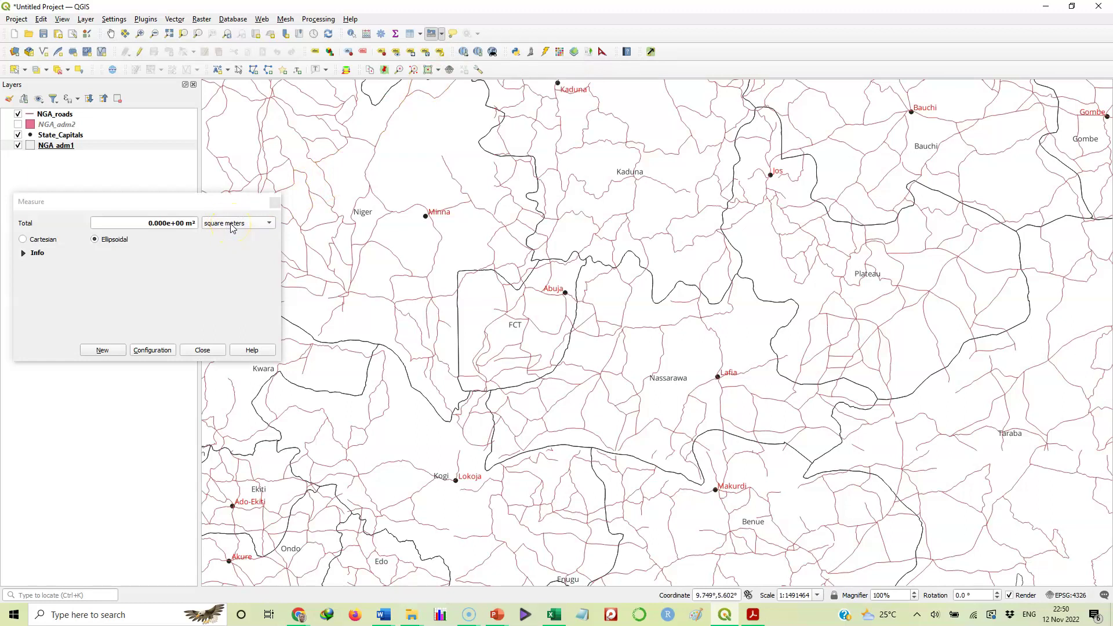
Step: Change the area units in the Measure window from square meters to square kilometers
click(270, 228)
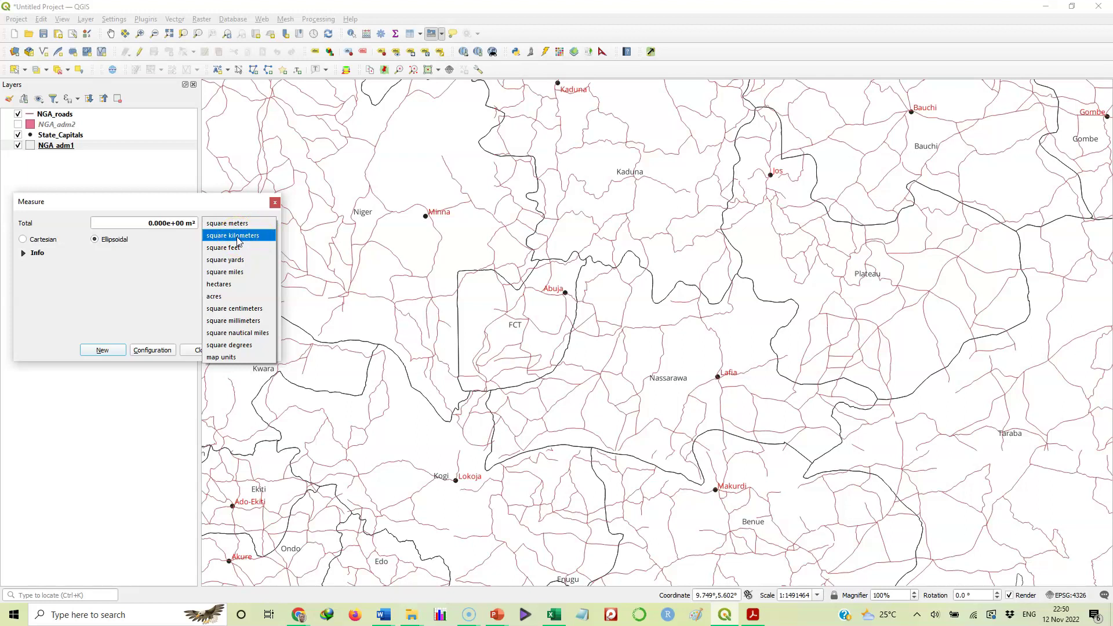
click(241, 273)
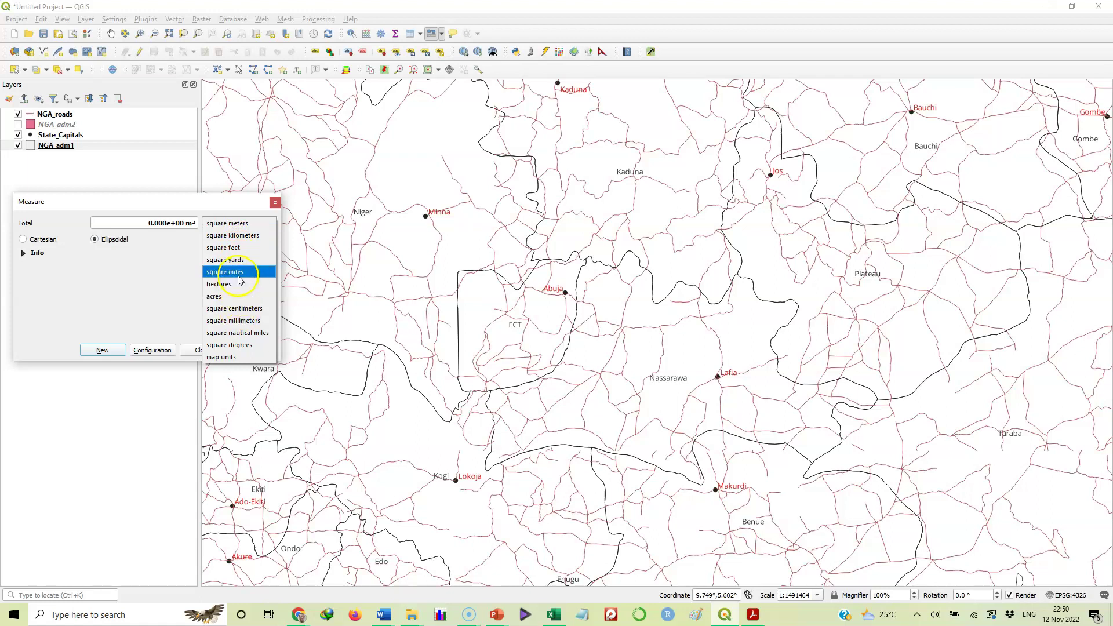
click(238, 254)
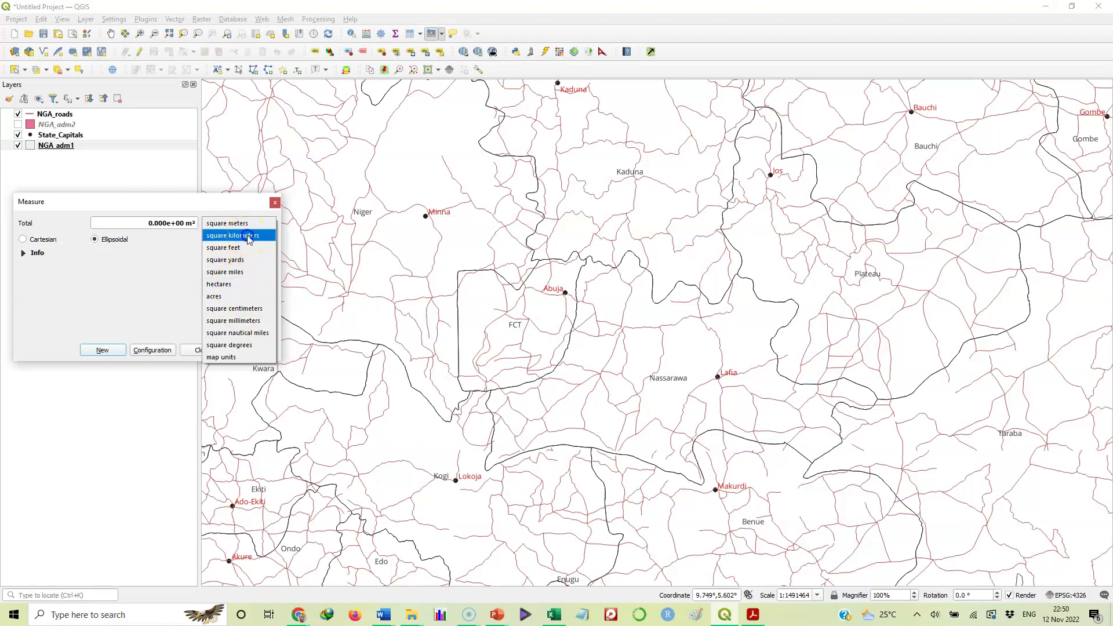
click(248, 237)
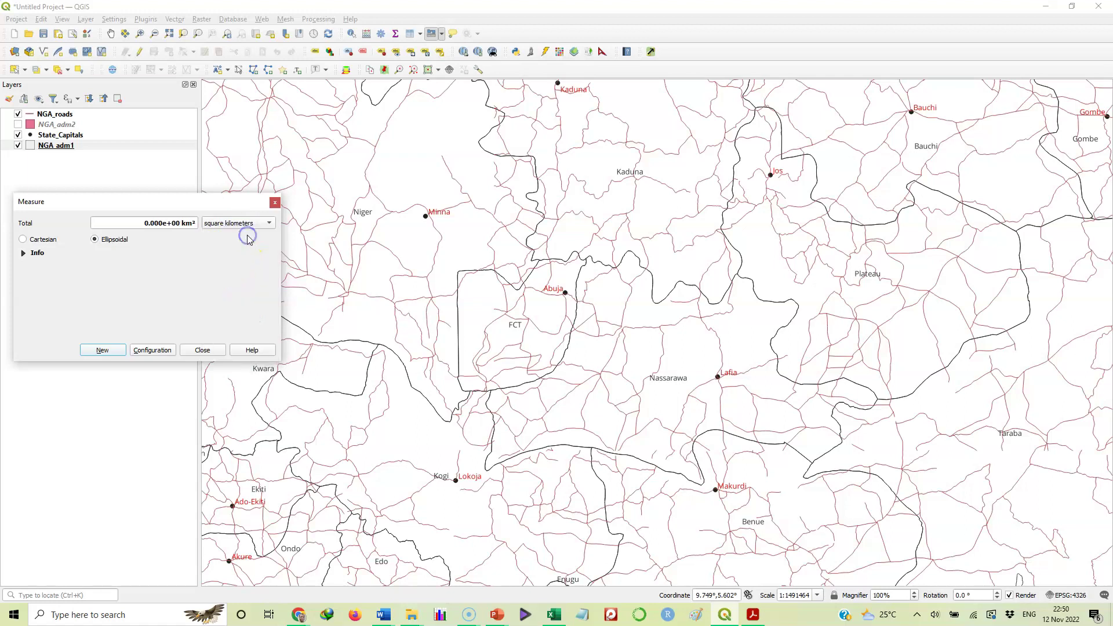
Step: Start the FCT area outline at its northwest corner and add points down the west side
click(457, 270)
drag(457, 273, 471, 404)
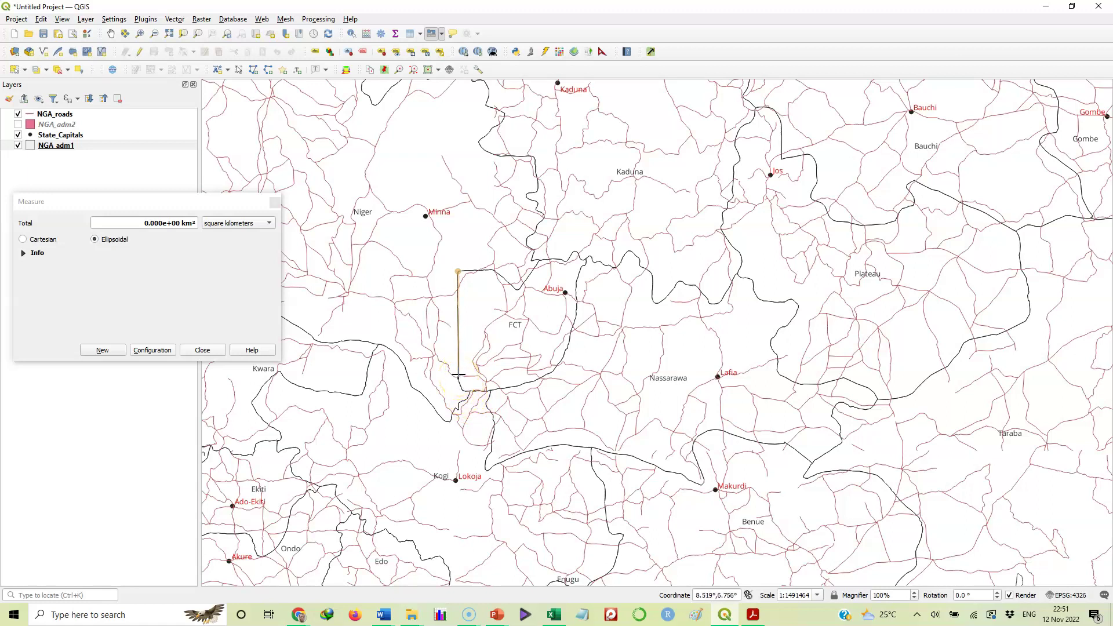
click(458, 376)
click(458, 377)
click(462, 388)
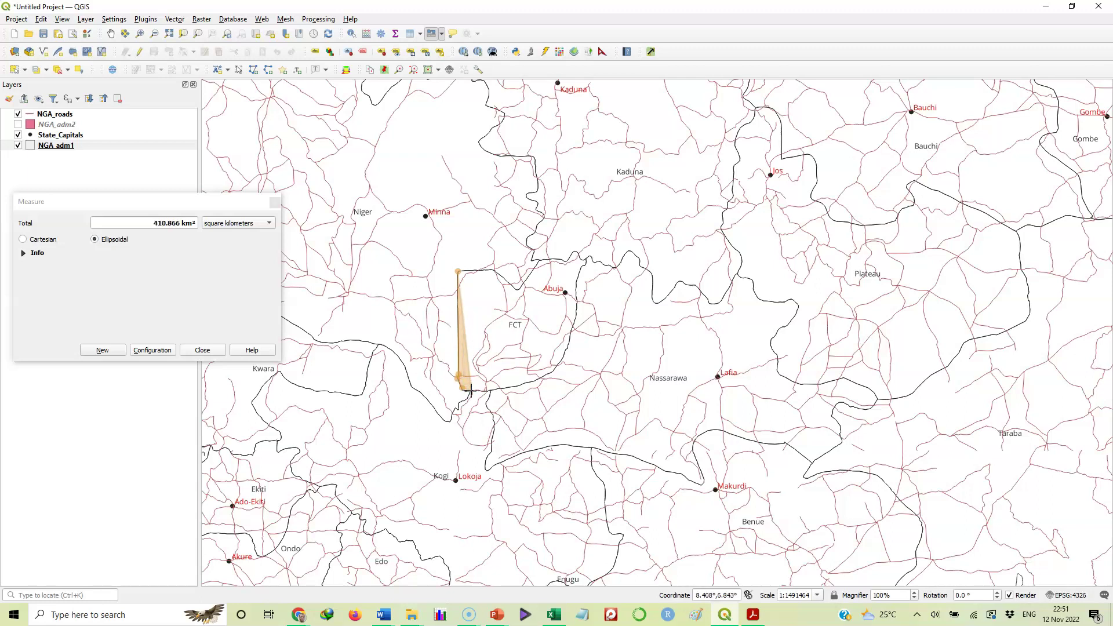
click(470, 391)
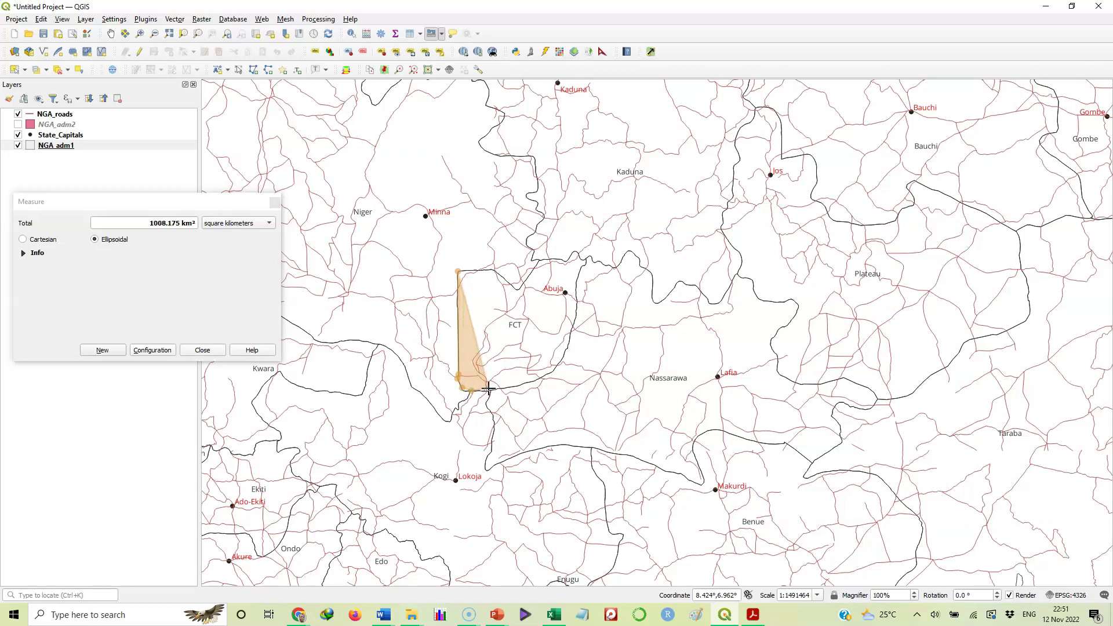
Step: Continue the outline east along FCT's southern boundary and up the eastern edge below Abuja
click(488, 390)
click(521, 386)
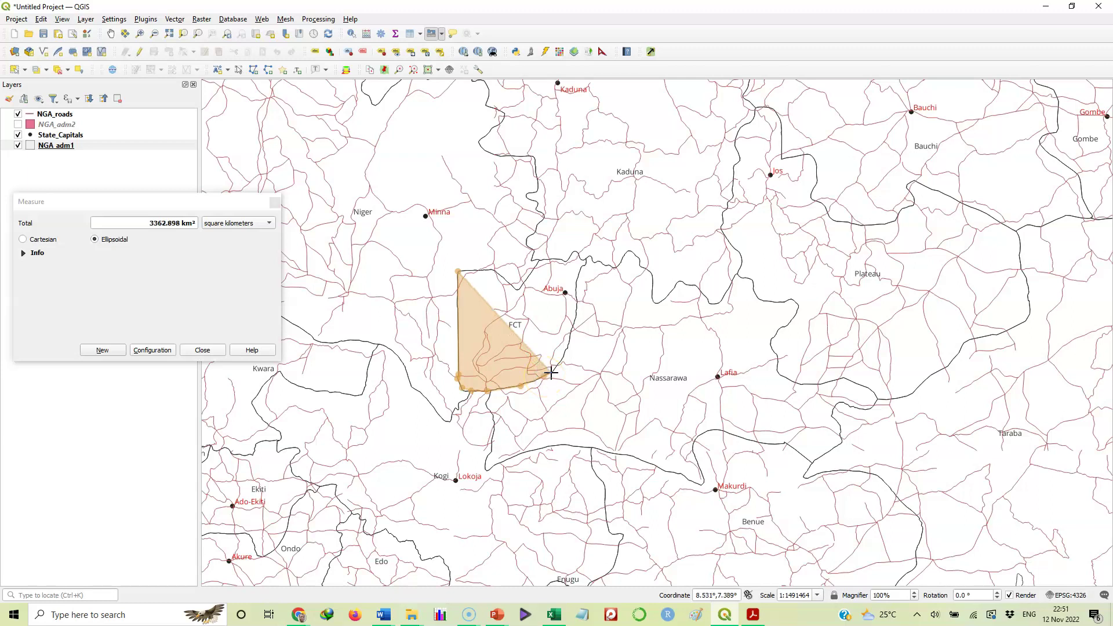
click(551, 373)
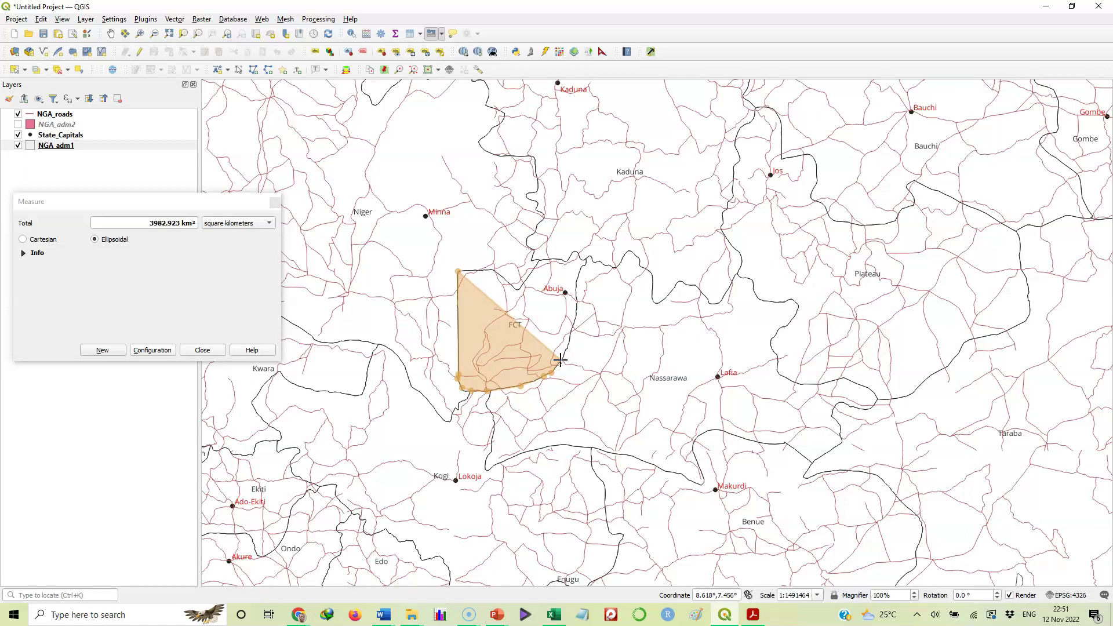
click(562, 360)
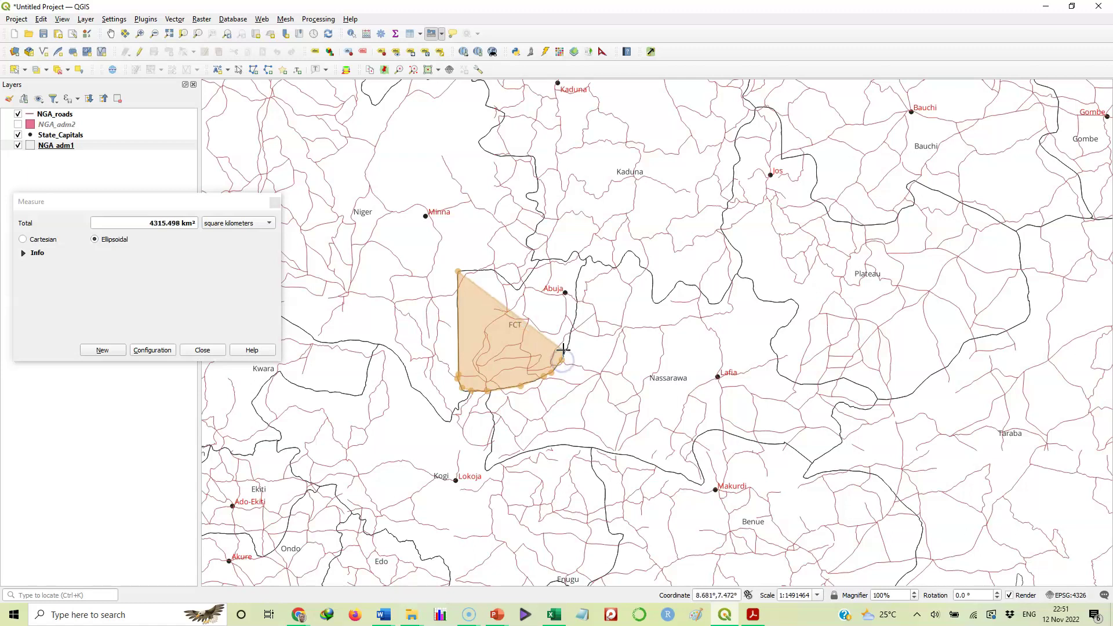
click(566, 347)
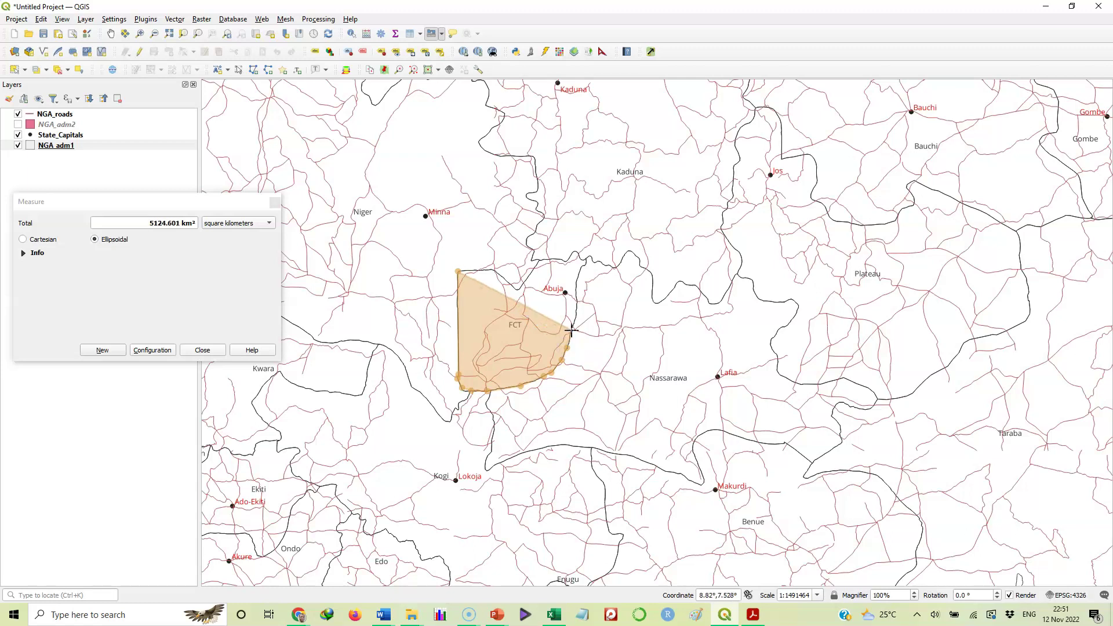
click(570, 329)
Step: Trace the measure polygon up FCT's east edge past Abuja to its northeast tip
click(578, 310)
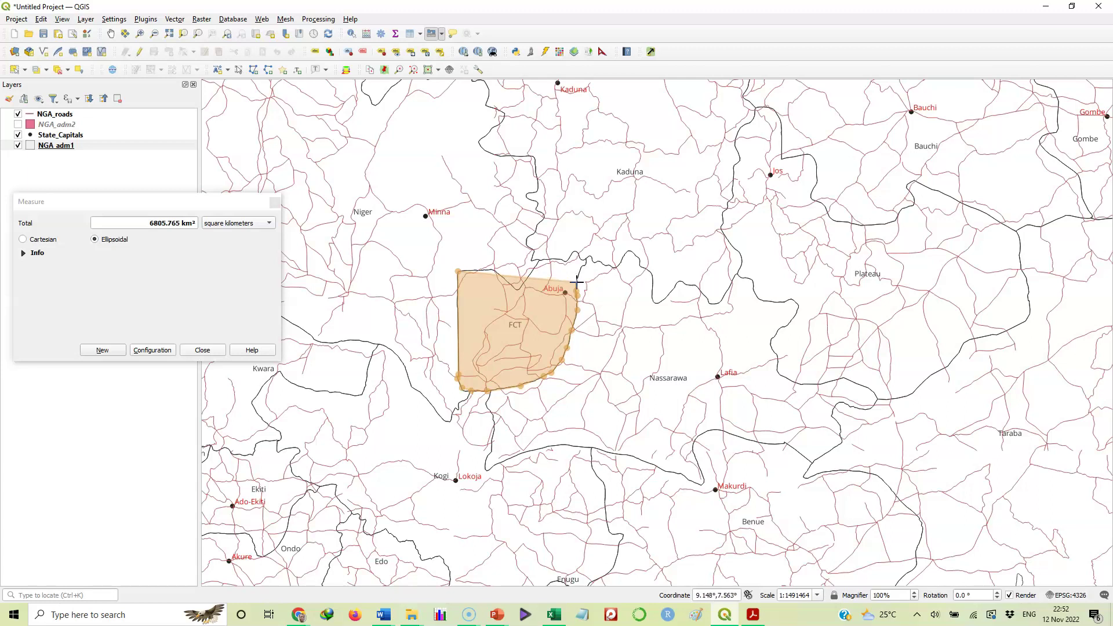
click(582, 268)
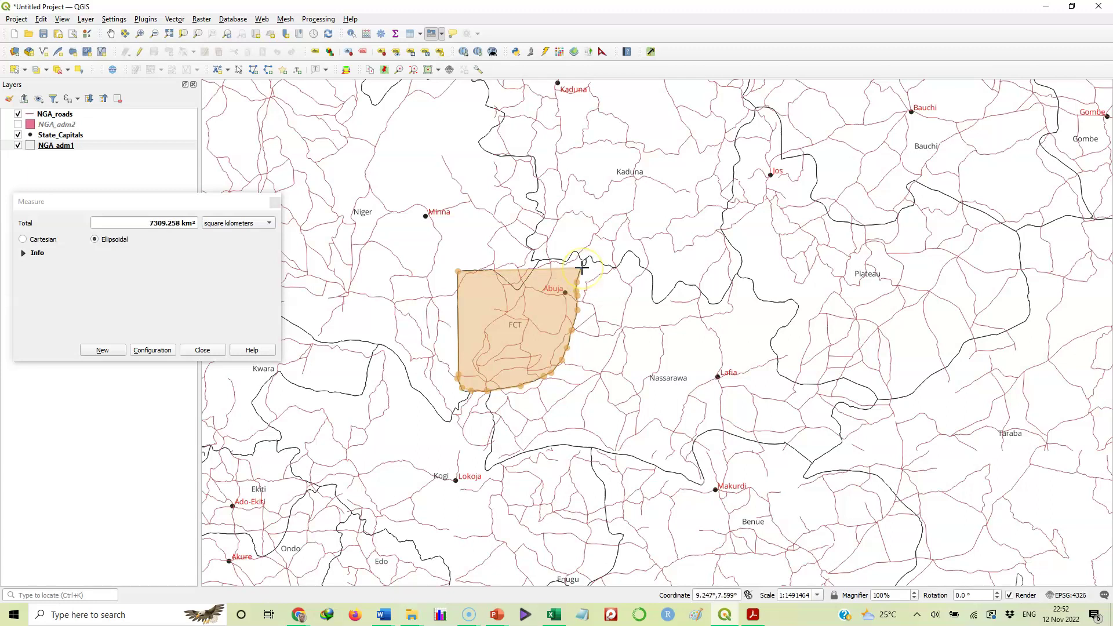
click(582, 267)
click(586, 264)
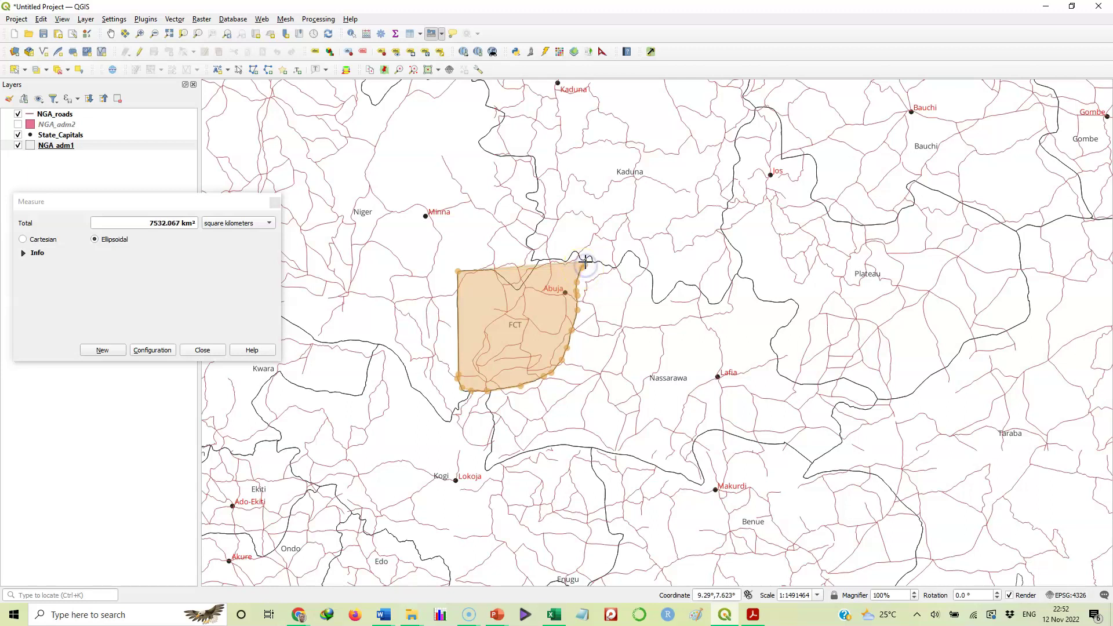
click(585, 259)
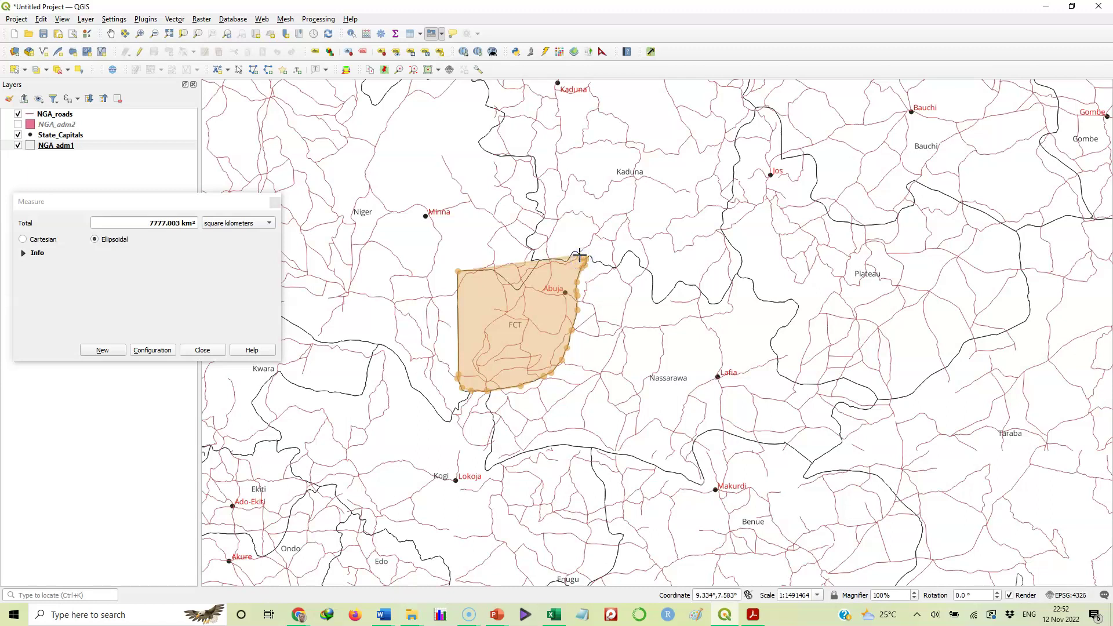
Step: Follow FCT's northern boundary west to the northwest corner and close the polygon at 7361.822 km²
click(578, 253)
click(573, 251)
click(565, 261)
click(561, 259)
click(547, 260)
click(540, 260)
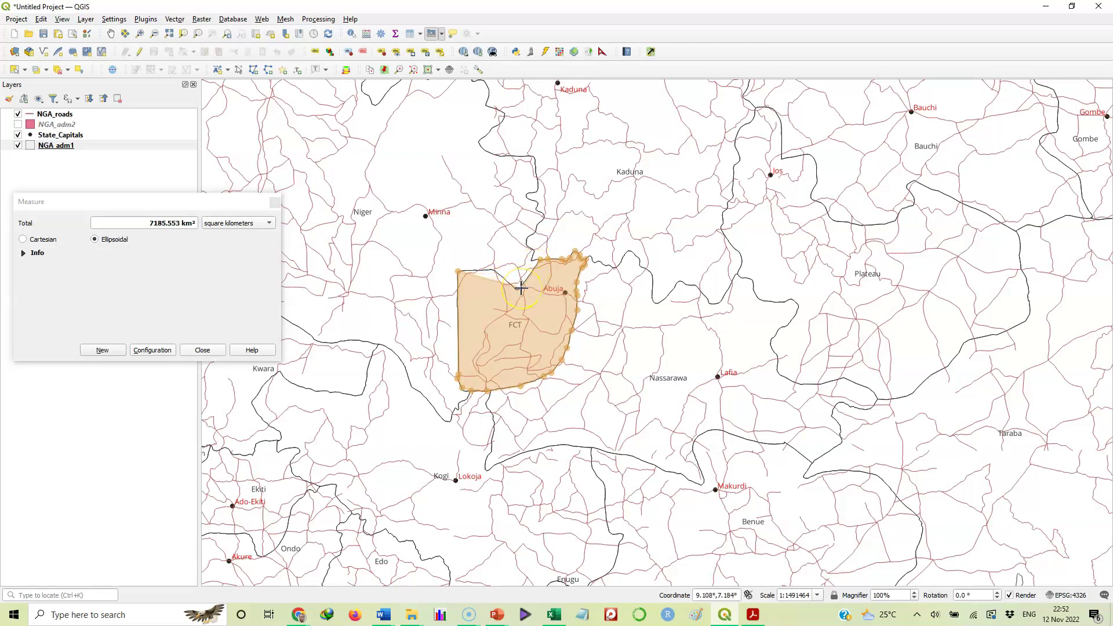
click(521, 289)
click(518, 290)
click(508, 281)
click(492, 270)
click(463, 270)
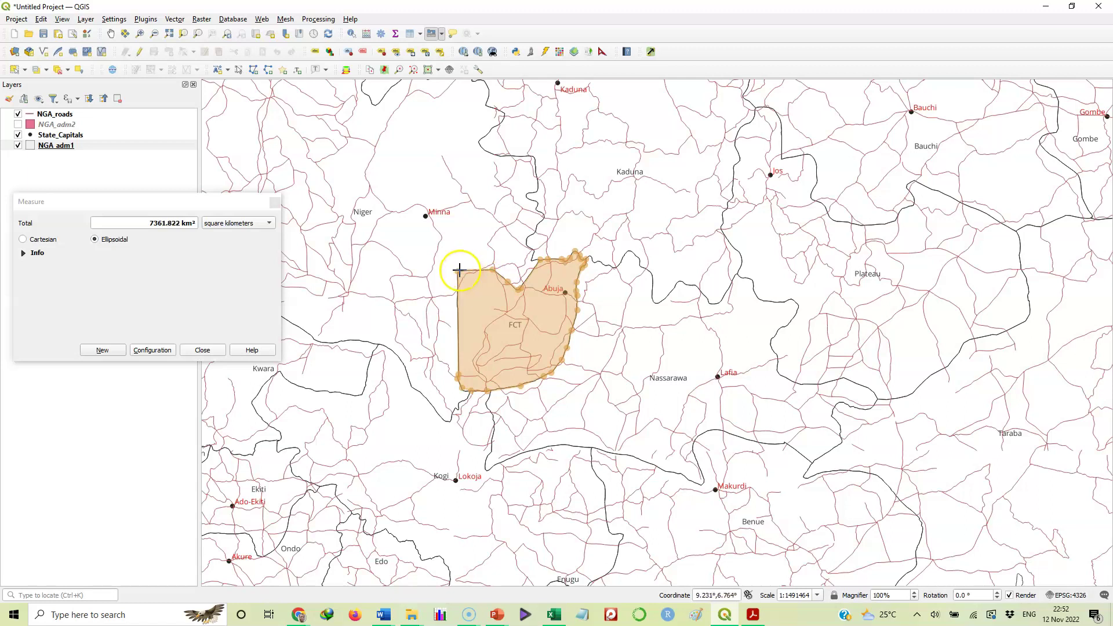
right_click(459, 270)
right_click(457, 272)
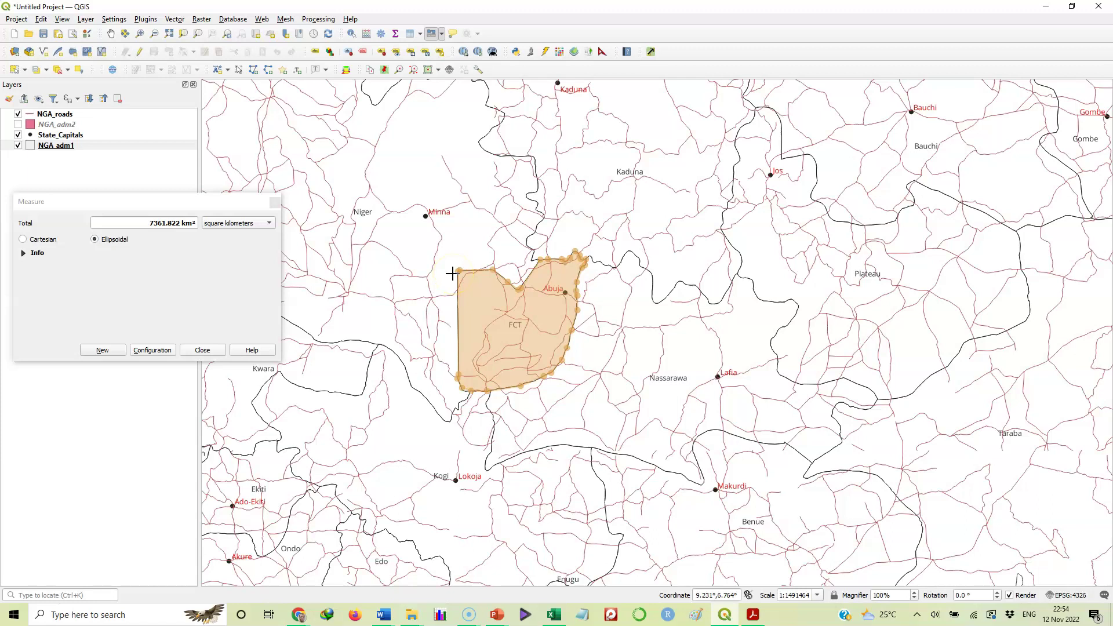